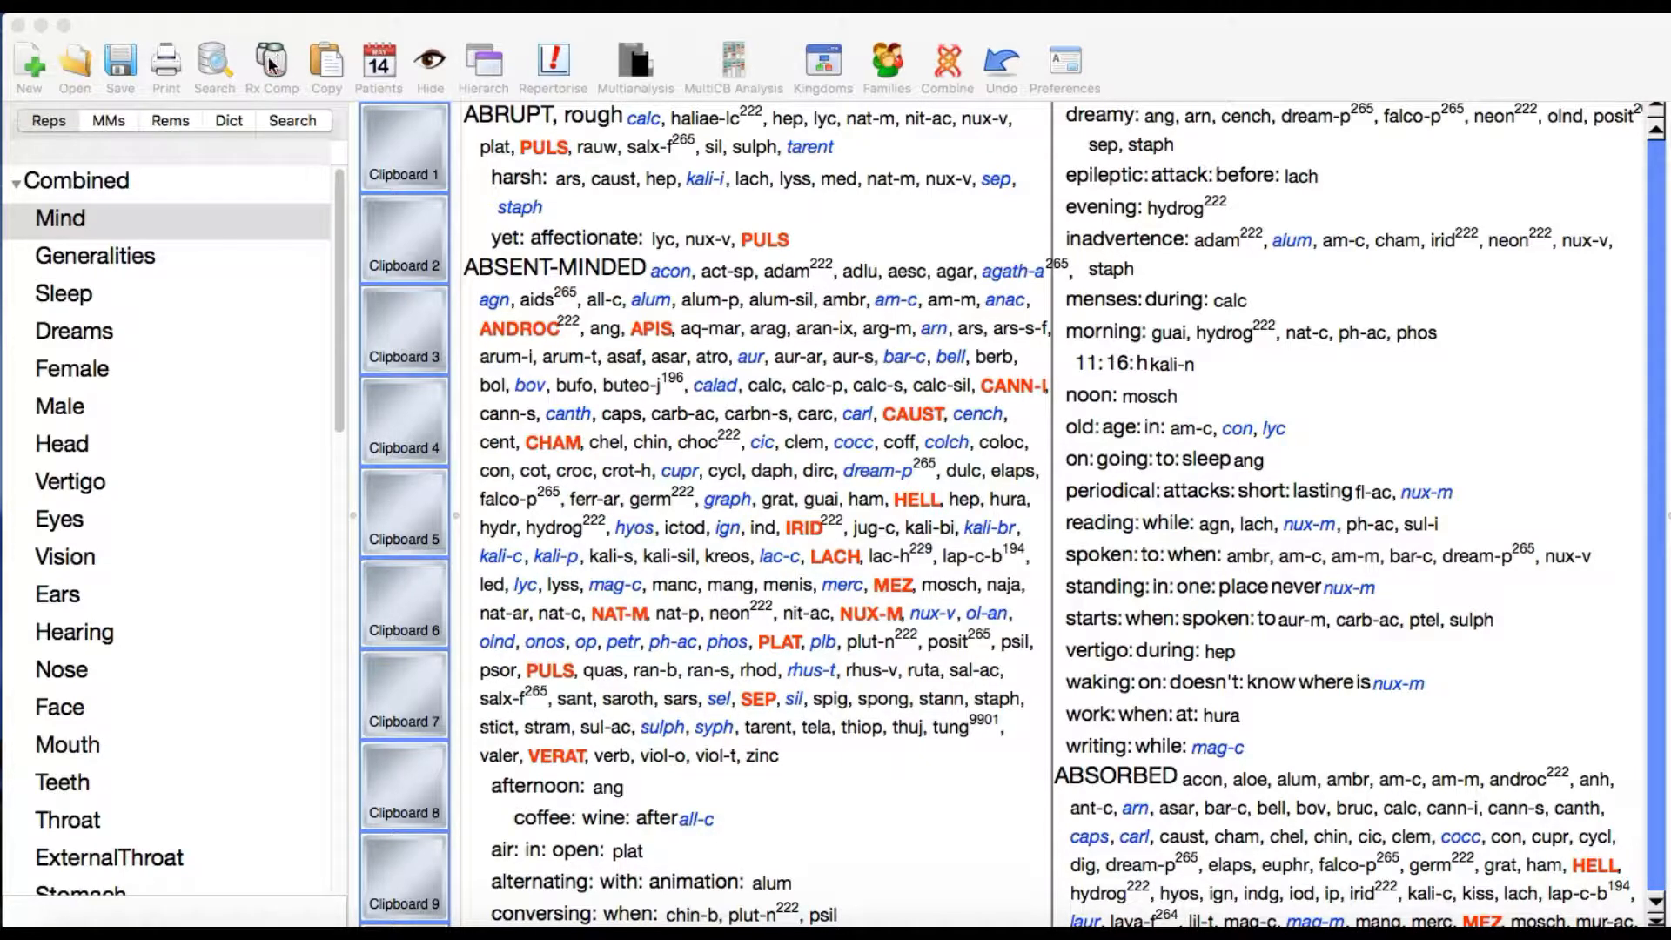
Step: Start a remedy comparison in the Combined repertory and set its scope to all chapters
{"action": "left_click", "coordinate": [283, 78]}
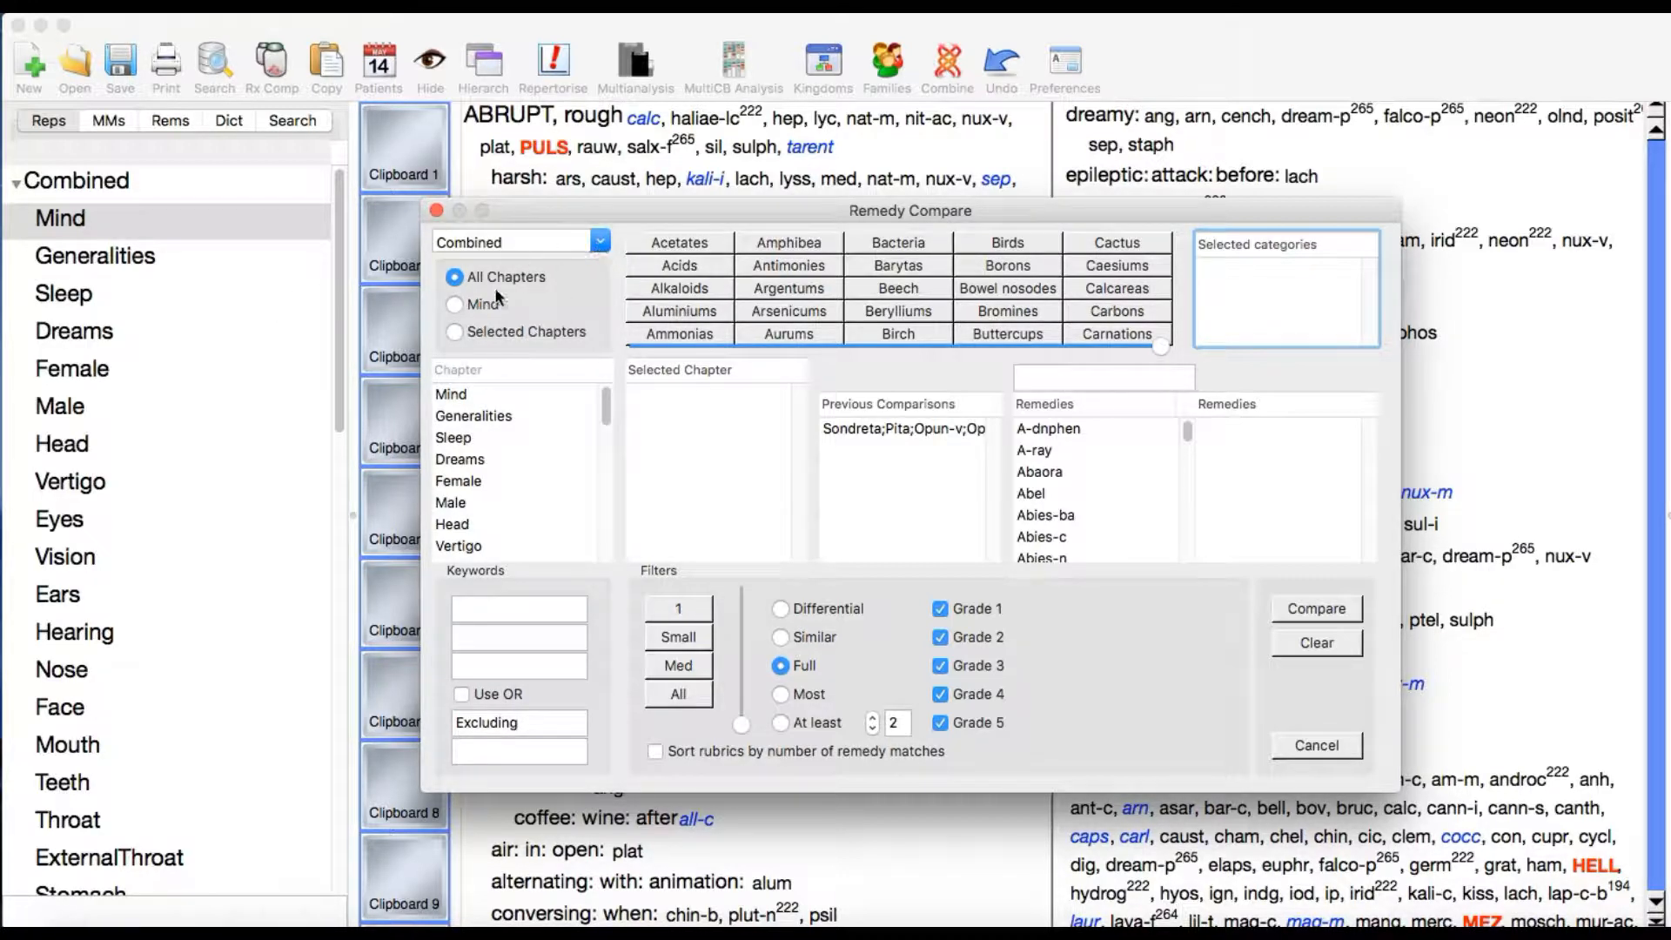
{"action": "left_click", "coordinate": [604, 243]}
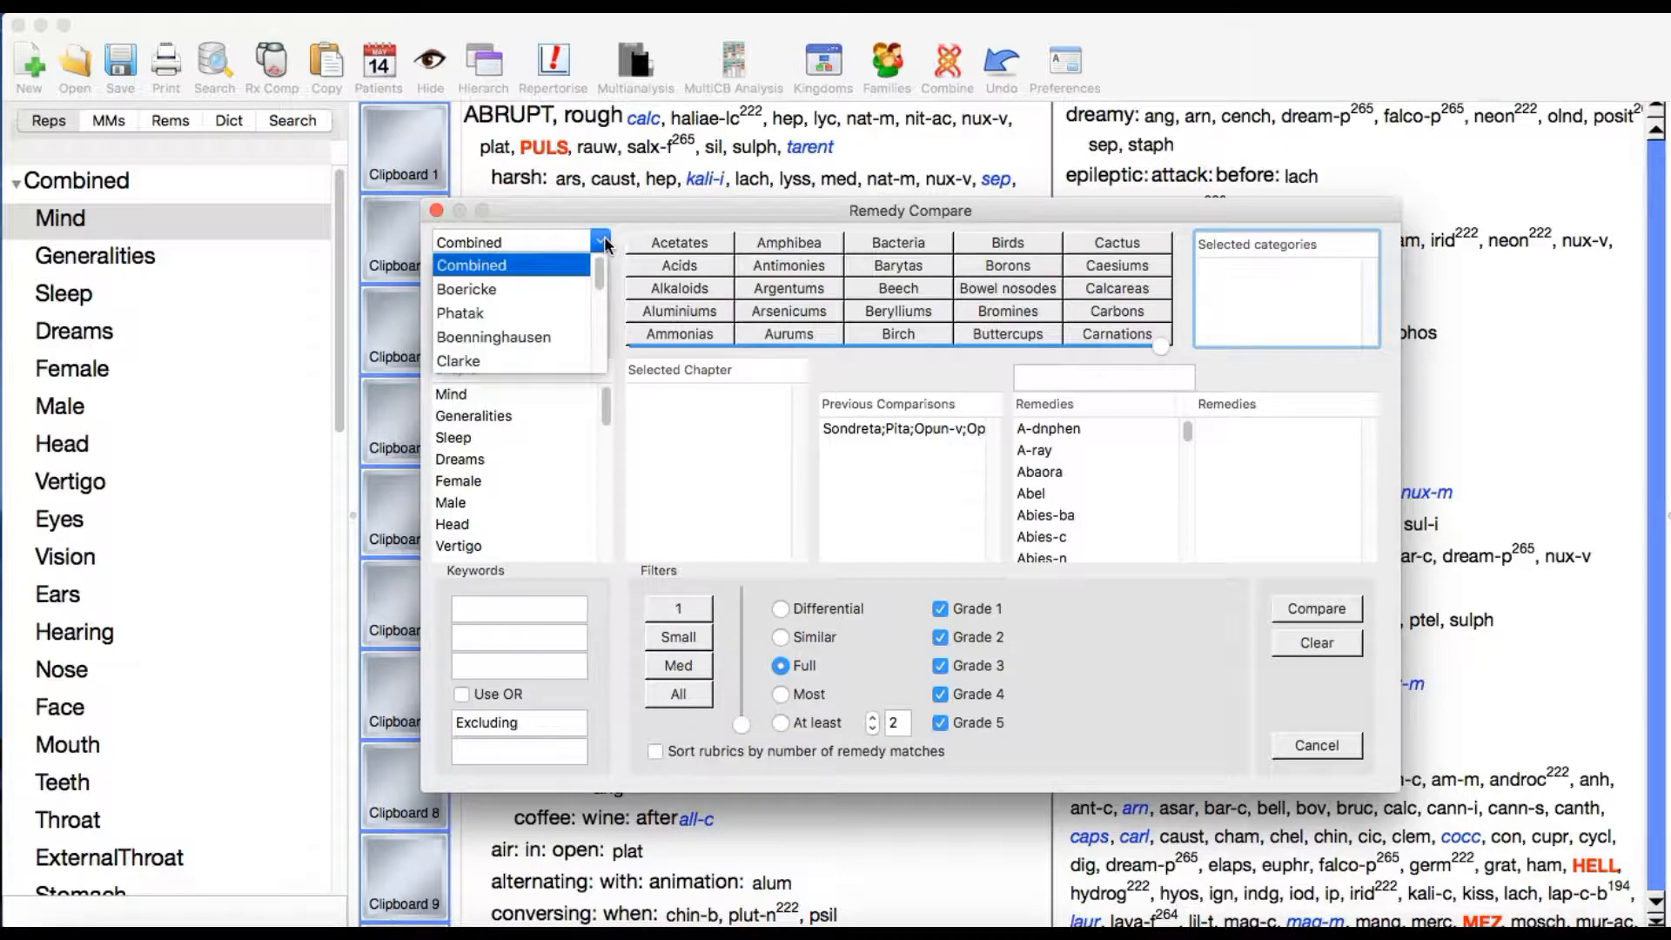
{"action": "left_click", "coordinate": [571, 266]}
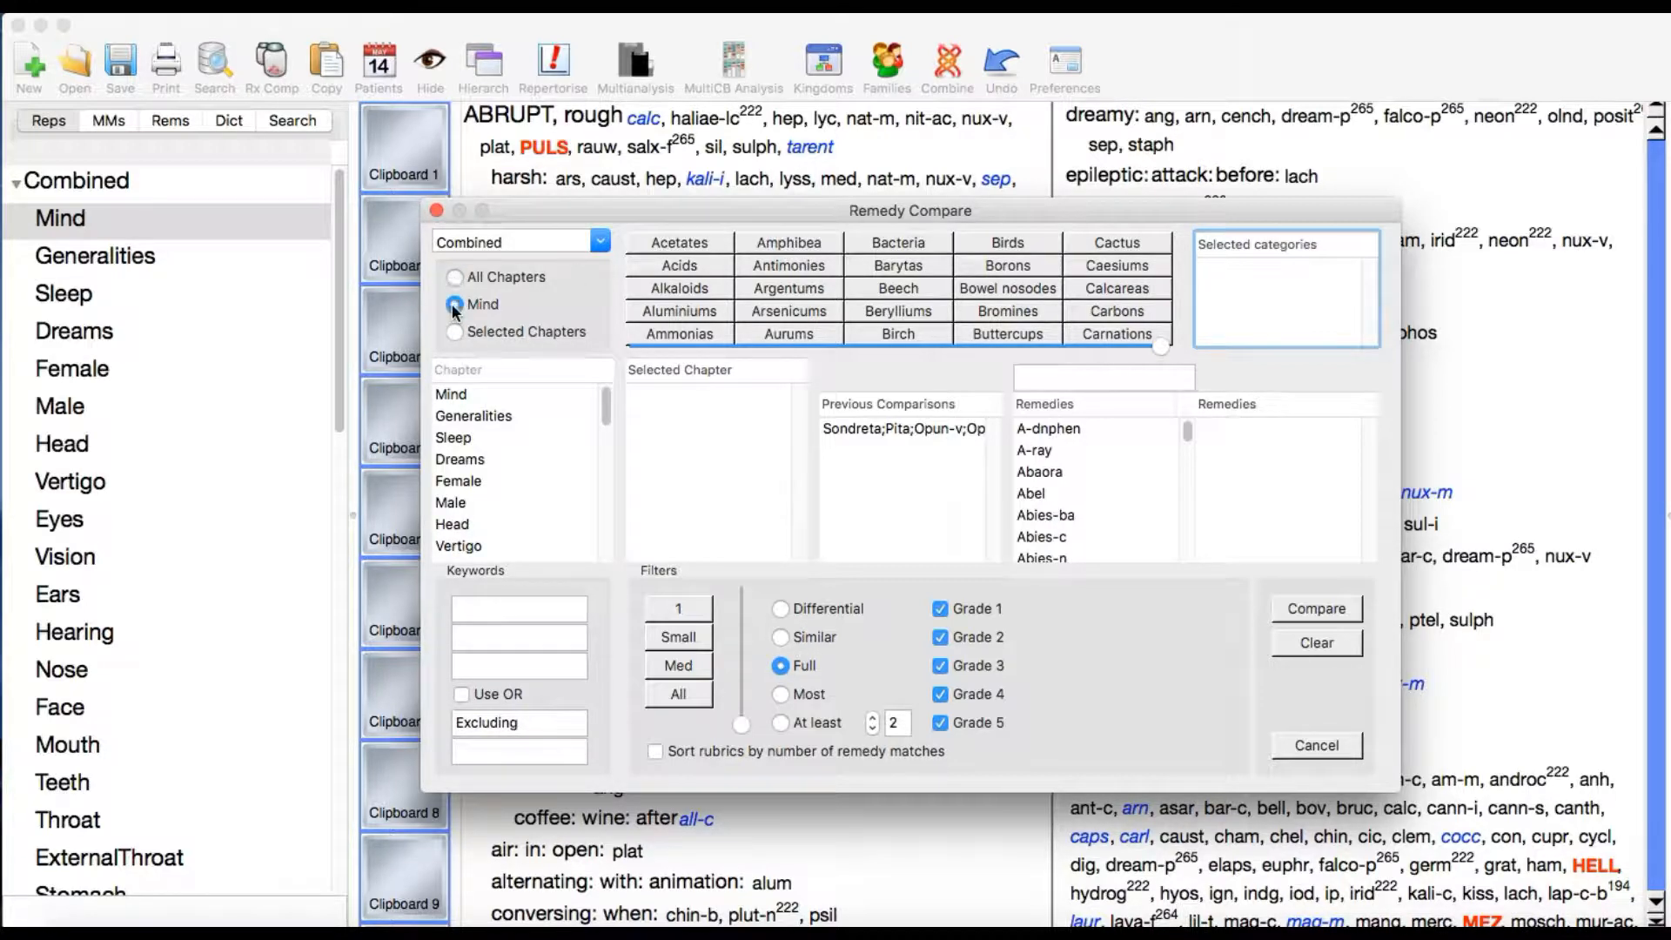
{"action": "left_click", "coordinate": [454, 333]}
{"action": "left_click_drag", "start_coordinate": [602, 410], "coordinate": [614, 368]}
{"action": "left_click", "coordinate": [454, 278]}
Step: Add Abies-c and Abies-n as remedies and run a full comparison of them, closing the result window
{"action": "mouse_move", "coordinate": [1187, 432]}
{"action": "left_mouse_down"}
{"action": "mouse_move", "coordinate": [1181, 545]}
{"action": "mouse_move", "coordinate": [1179, 423]}
{"action": "left_mouse_up"}
{"action": "double_click", "coordinate": [1038, 537]}
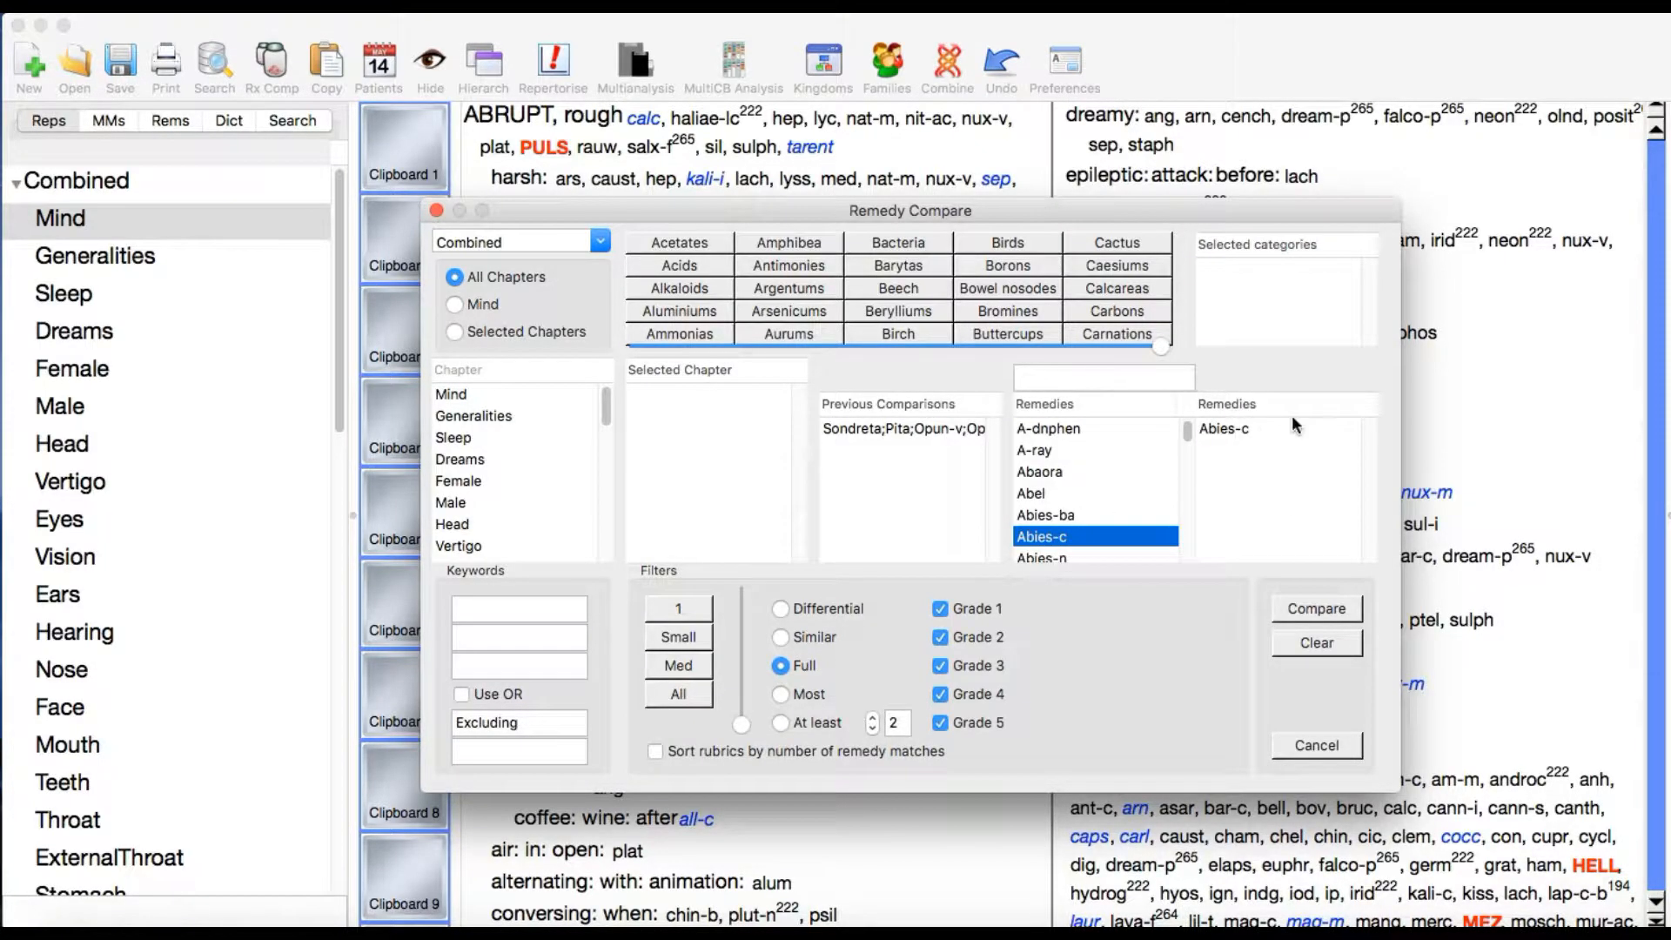
{"action": "double_click", "coordinate": [1058, 556]}
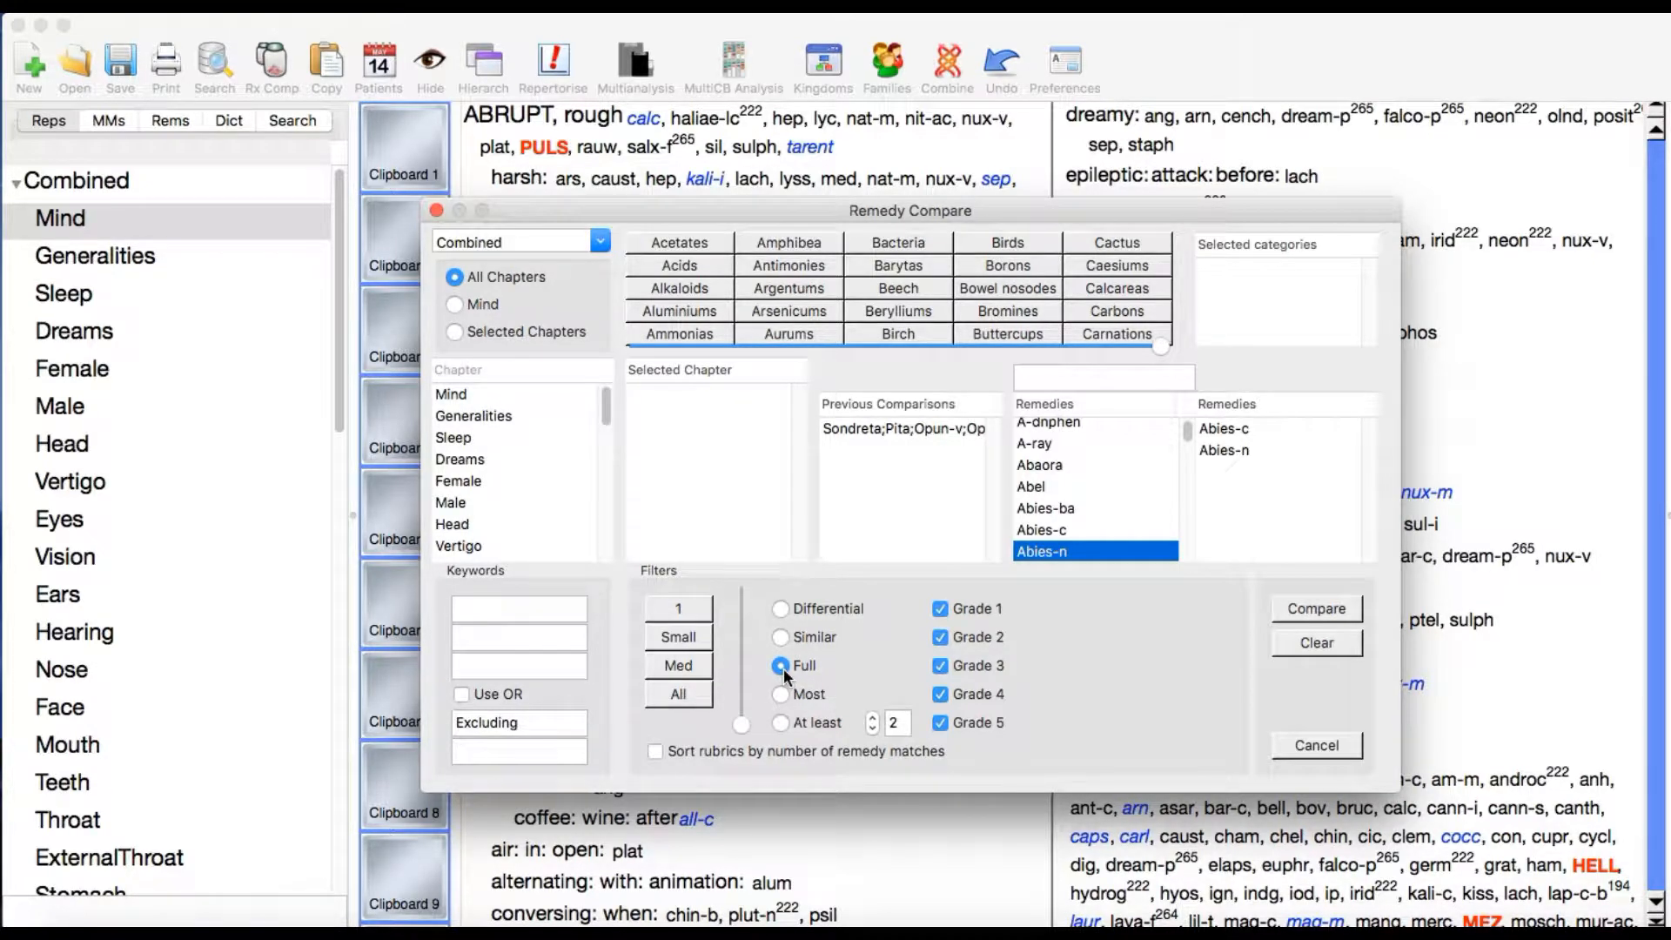
{"action": "left_click", "coordinate": [1333, 612]}
{"action": "left_click", "coordinate": [1333, 613]}
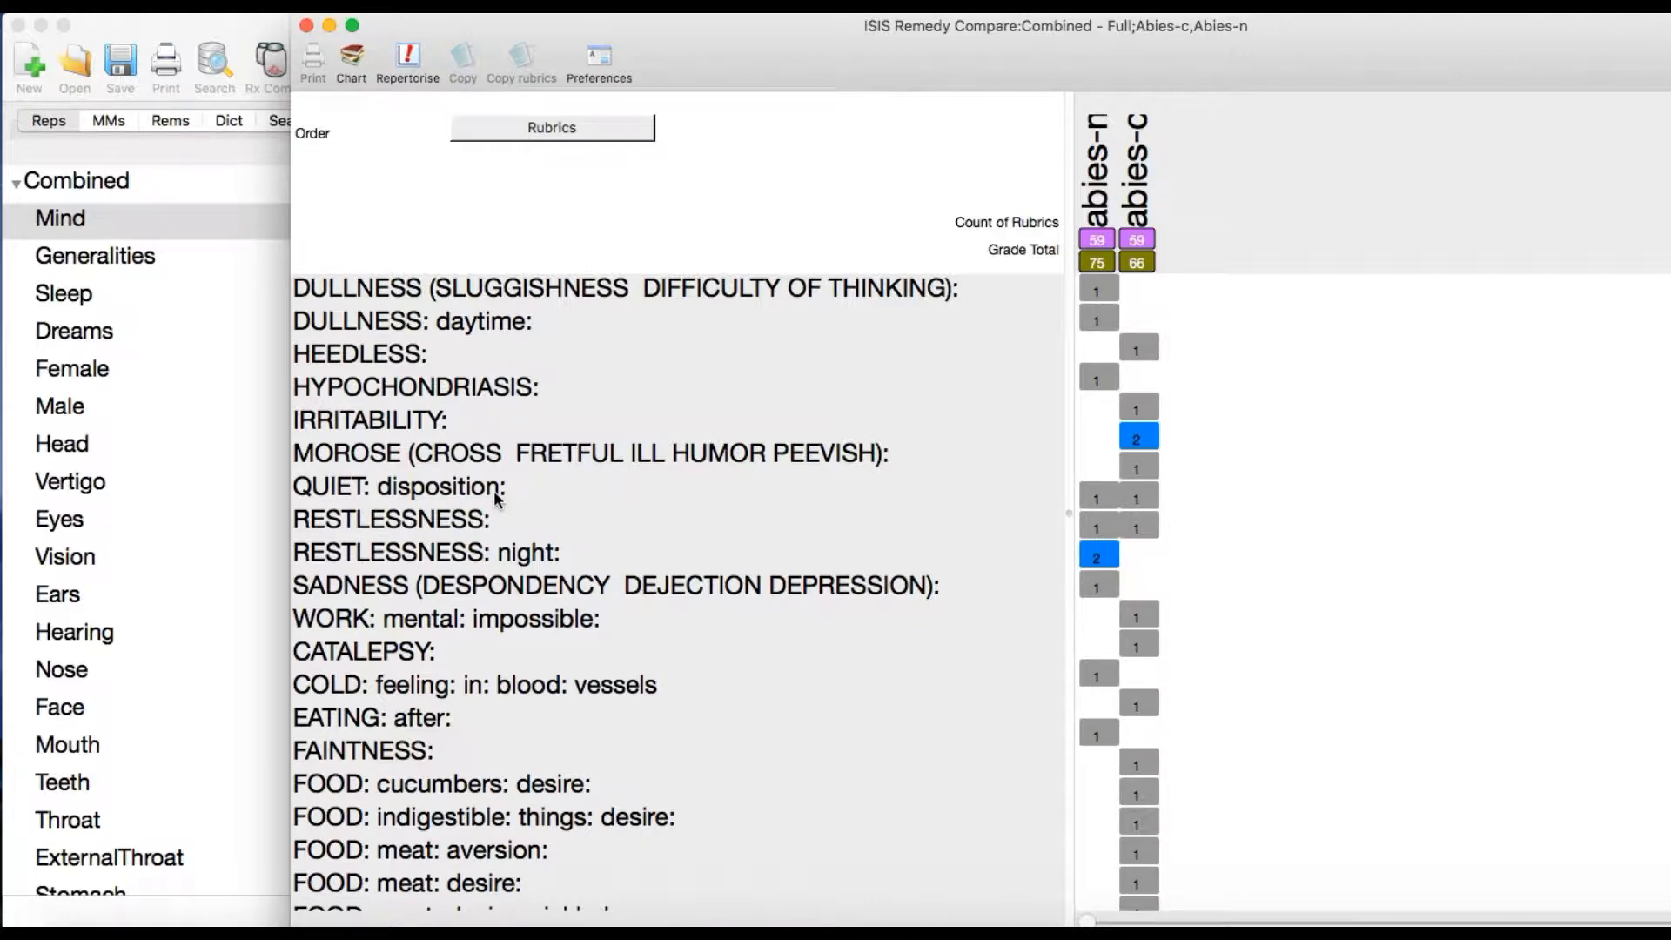
{"action": "left_click", "coordinate": [306, 26]}
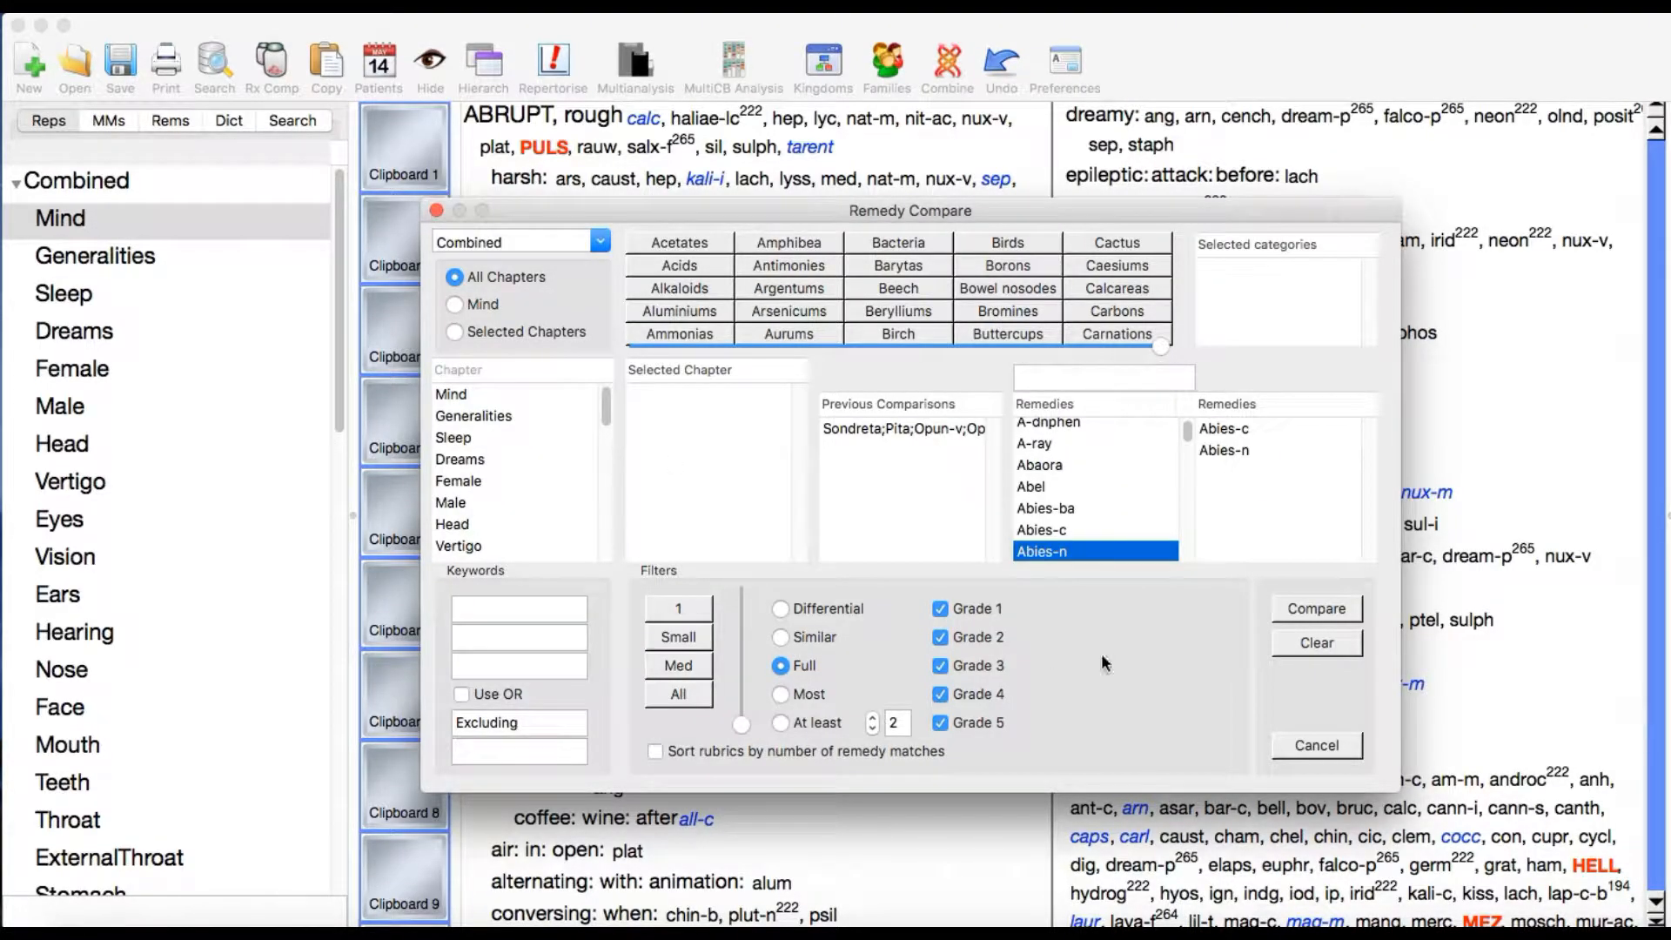
Step: Run a differential comparison of Abies-c and Abies-n and close the result window
{"action": "left_click", "coordinate": [779, 609]}
{"action": "left_click", "coordinate": [1291, 605]}
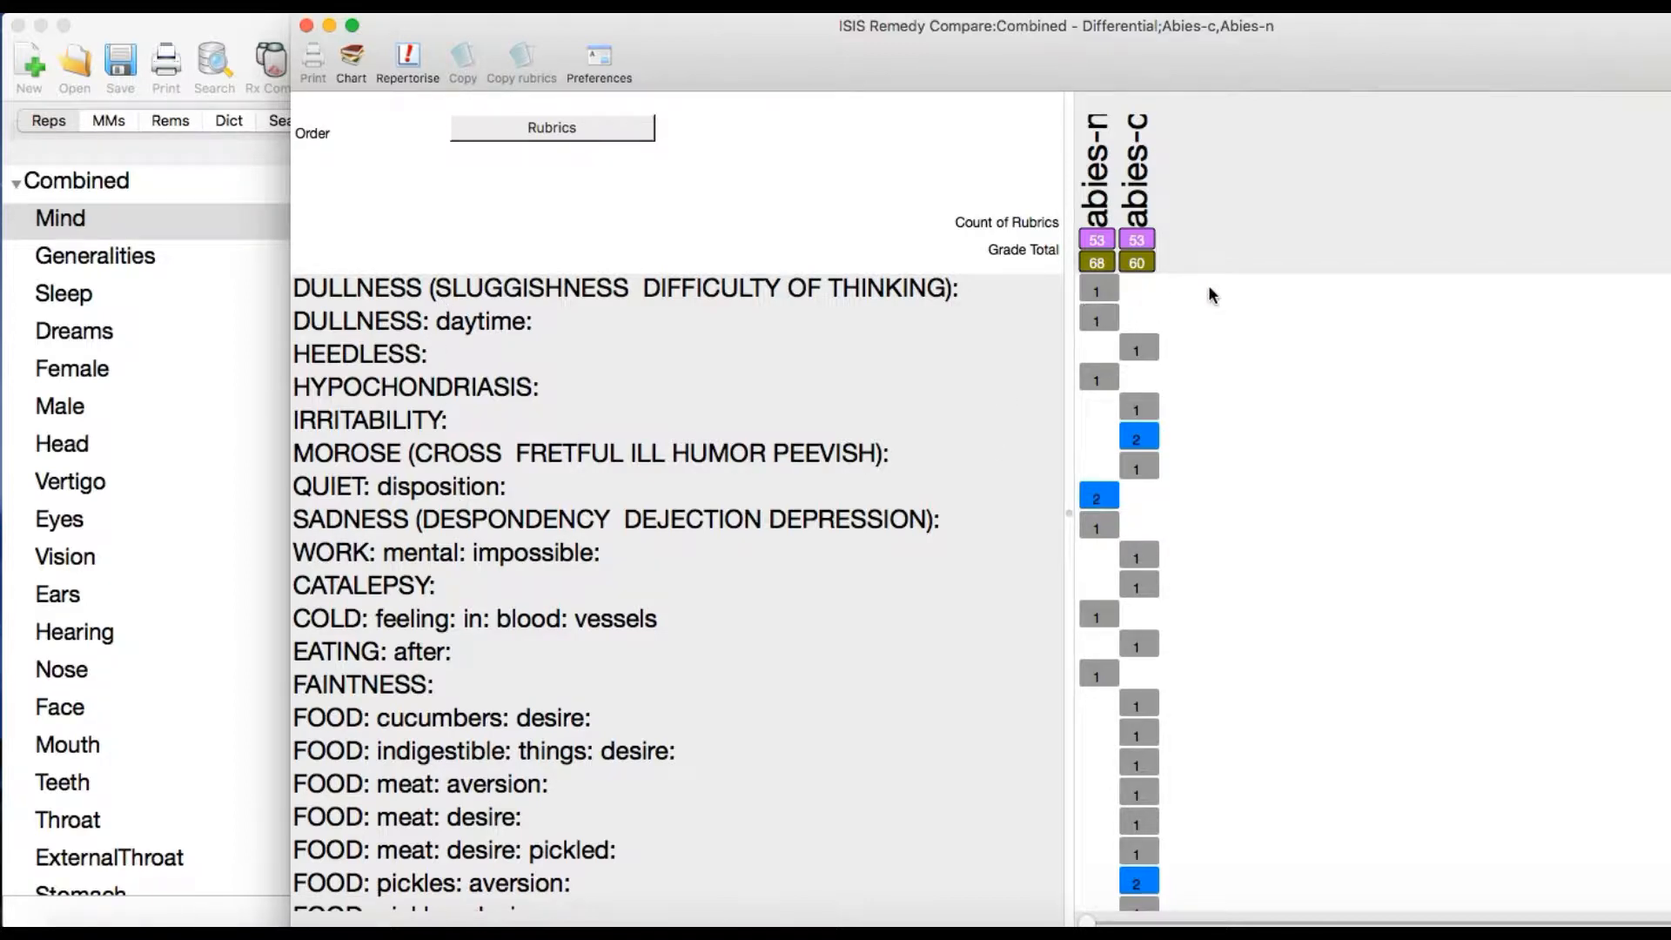
{"action": "left_click", "coordinate": [306, 25]}
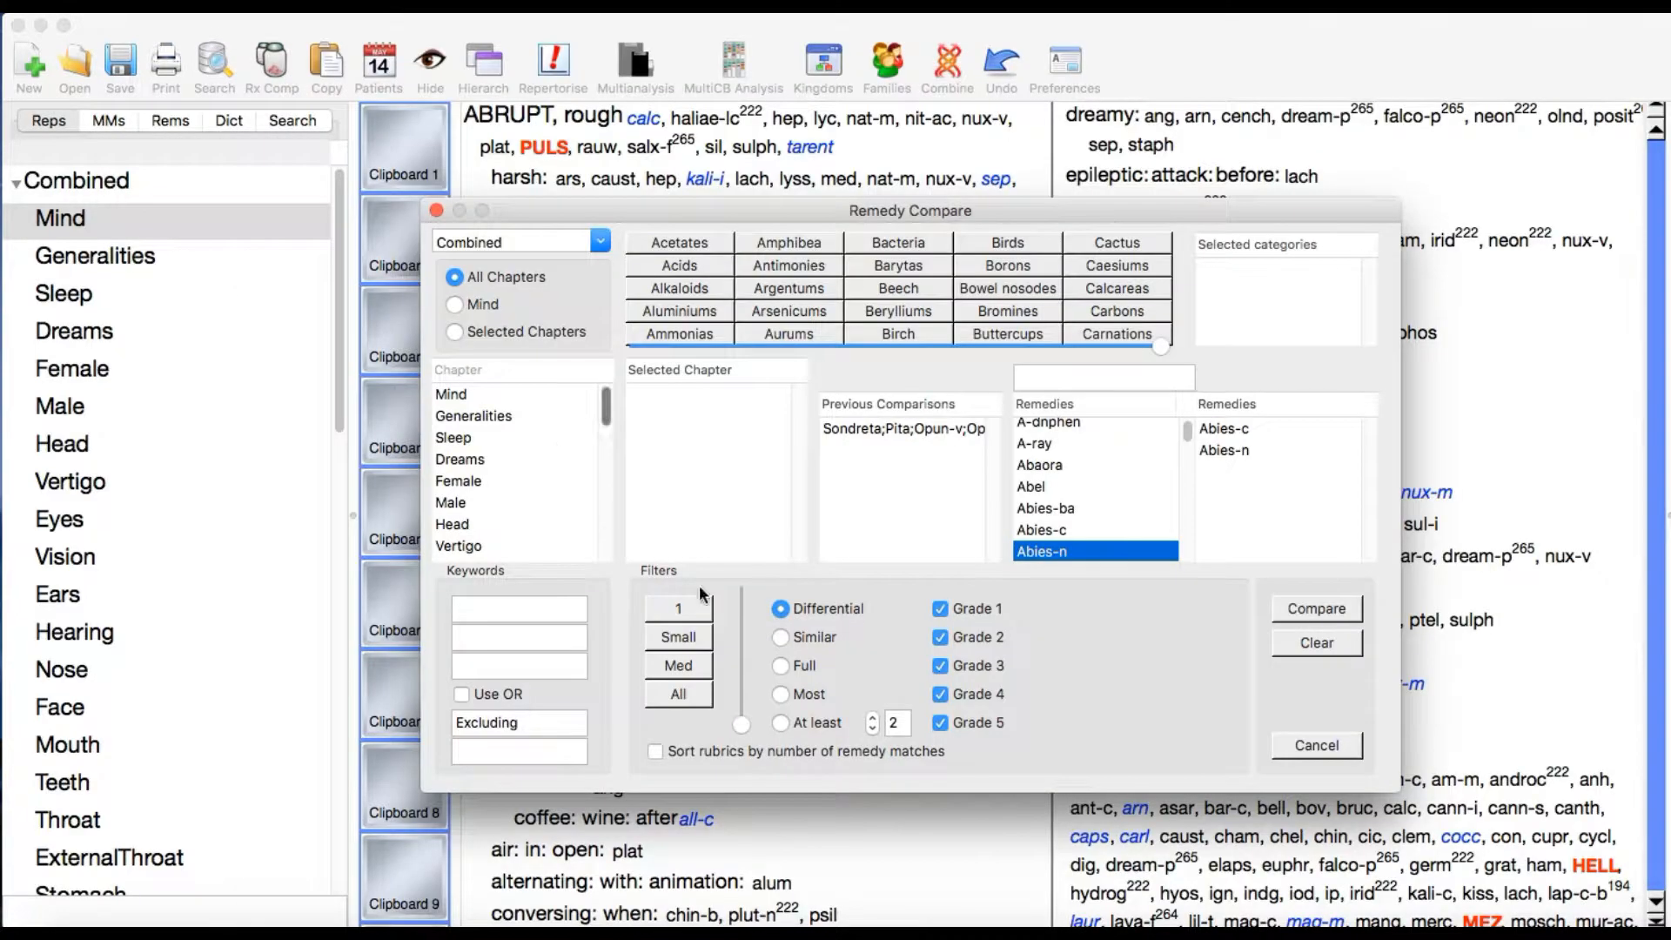
Step: Replace both Abies remedies in the comparison with Lyc and Sep
{"action": "double_click", "coordinate": [1233, 448]}
{"action": "double_click", "coordinate": [1229, 429]}
{"action": "left_click", "coordinate": [1120, 376]}
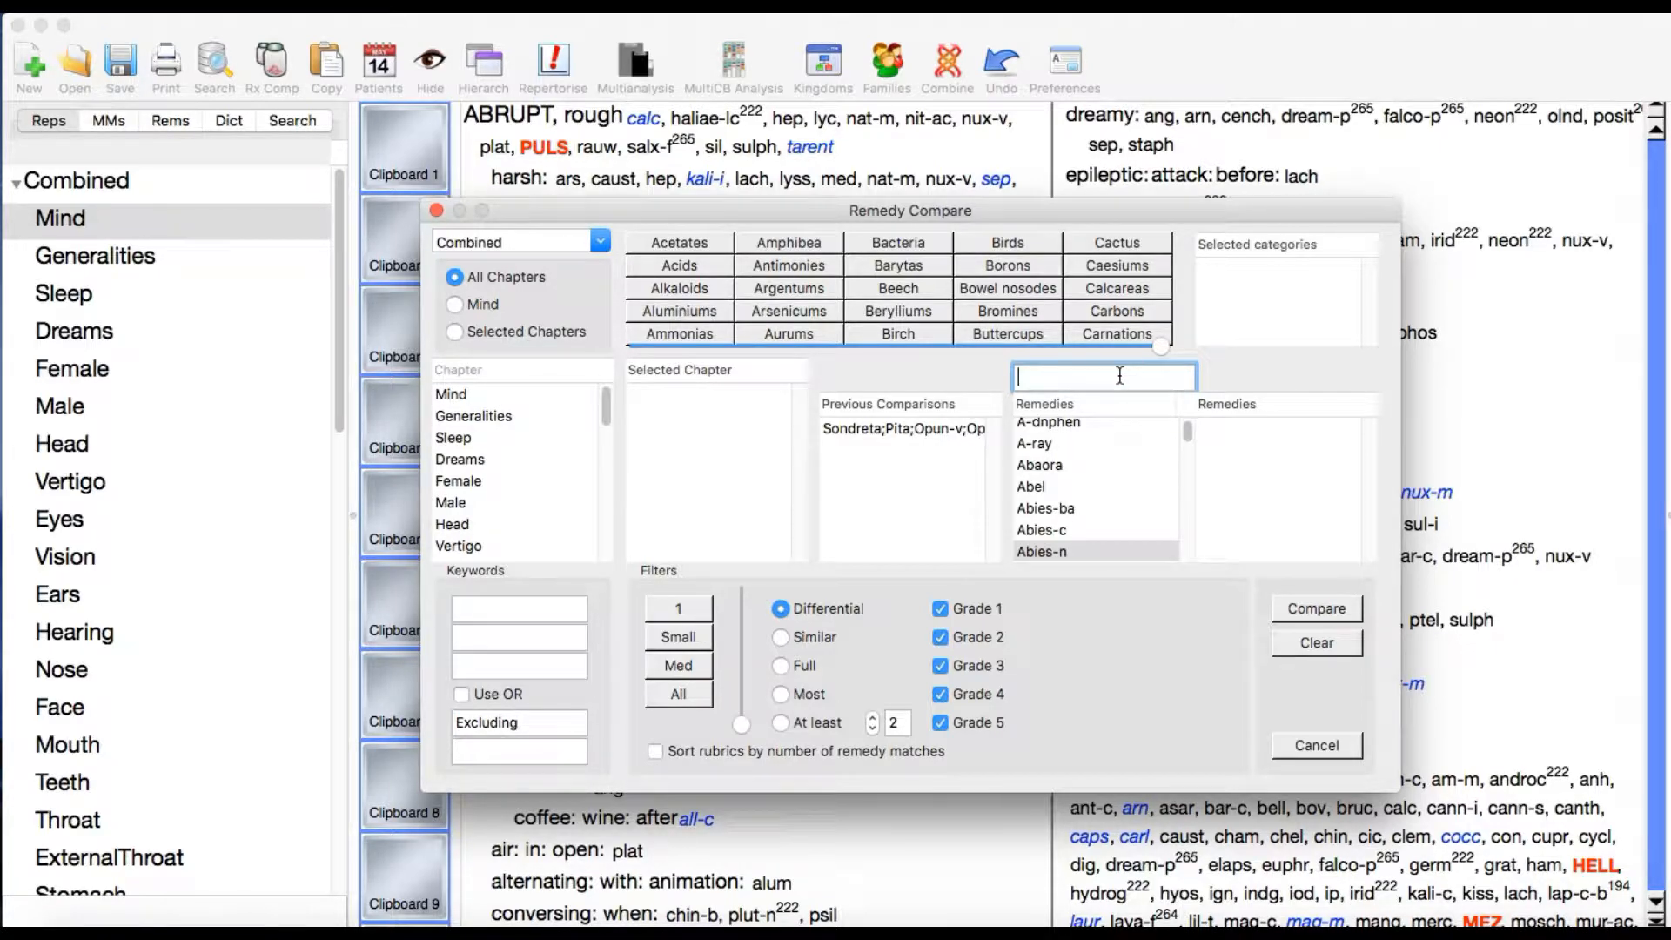
{"action": "type", "text": "lyc"}
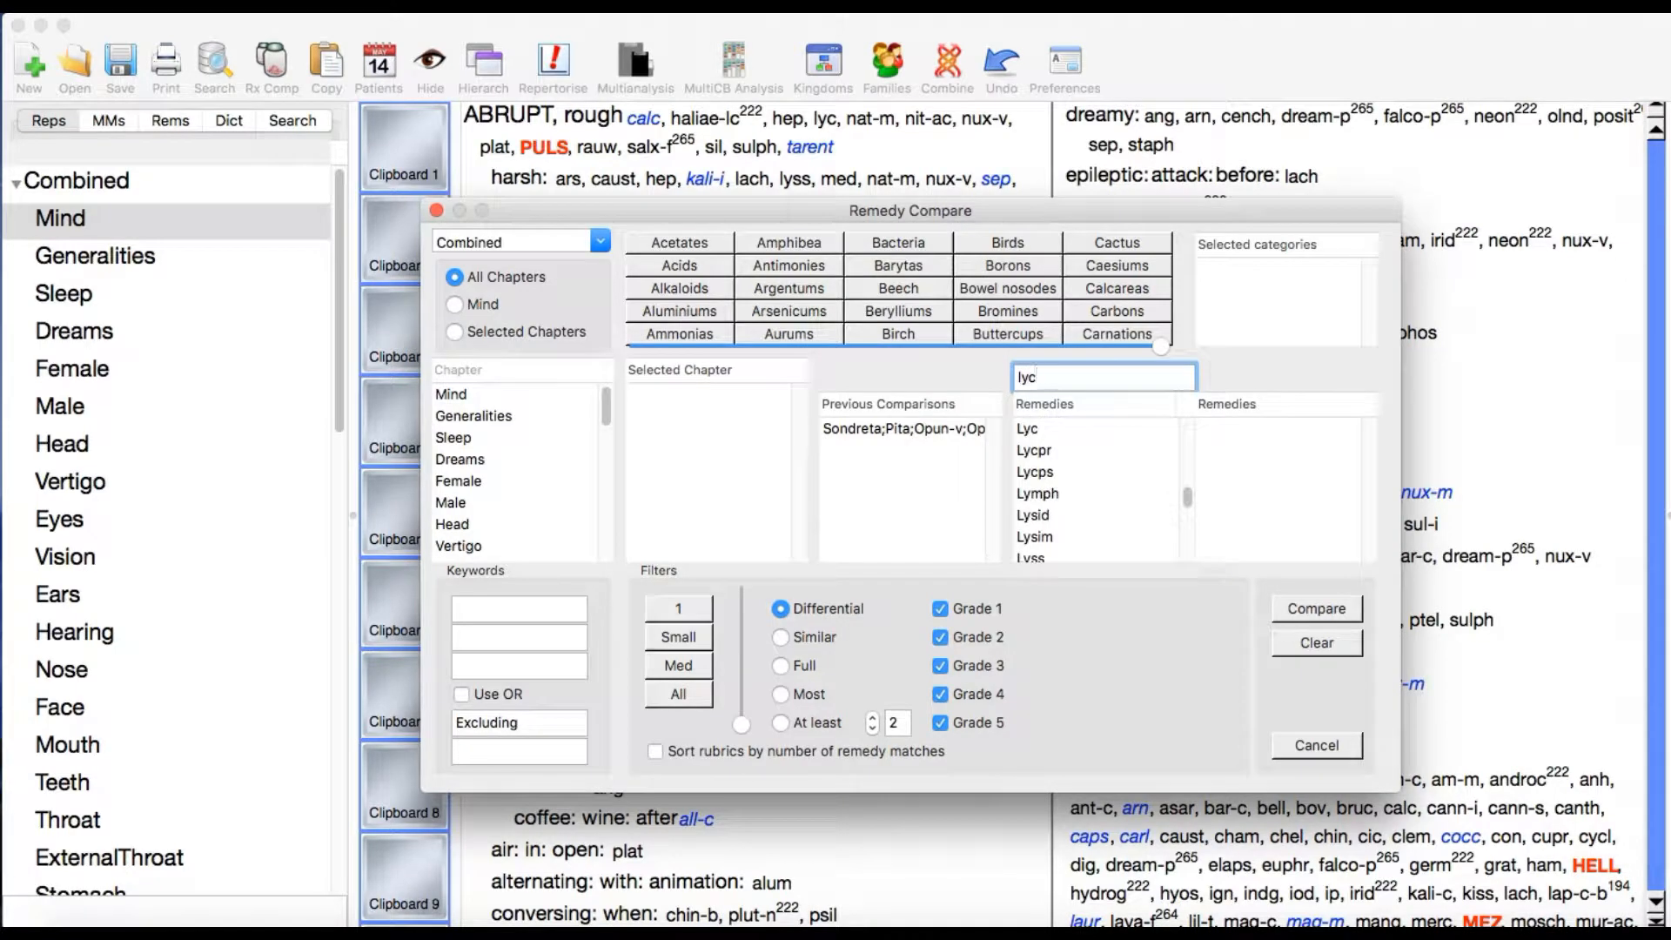
{"action": "double_click", "coordinate": [1023, 429]}
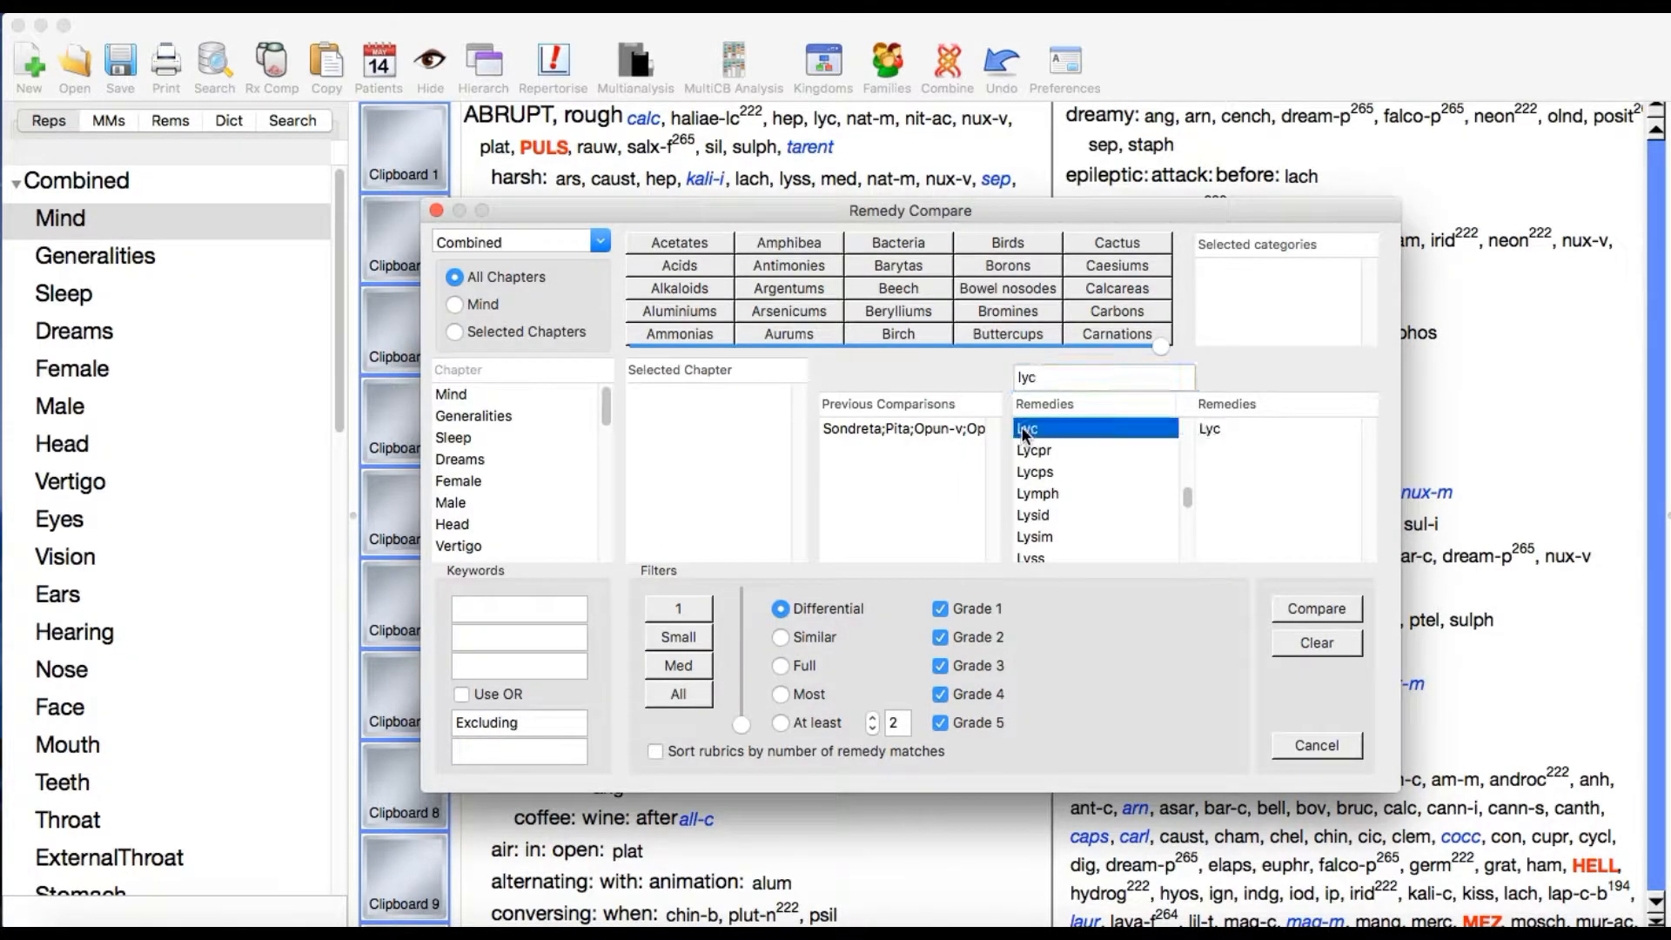
{"action": "double_click", "coordinate": [1044, 378]}
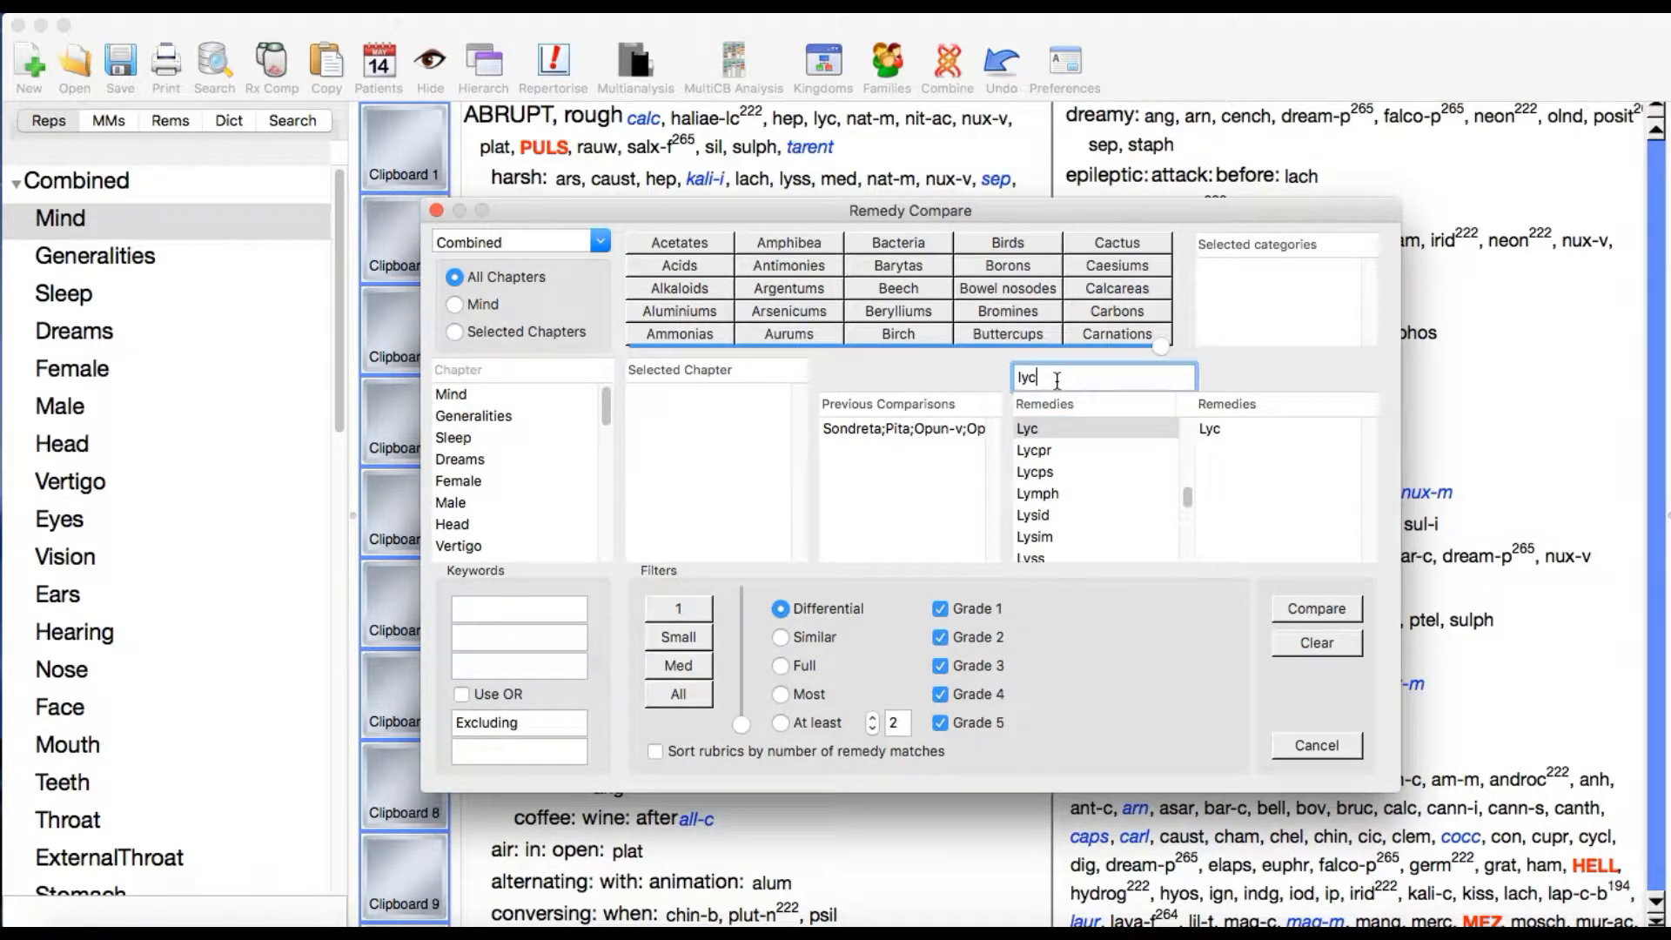
{"action": "type", "text": "l"}
{"action": "key", "text": "BackSpace"}
{"action": "type", "text": "sep"}
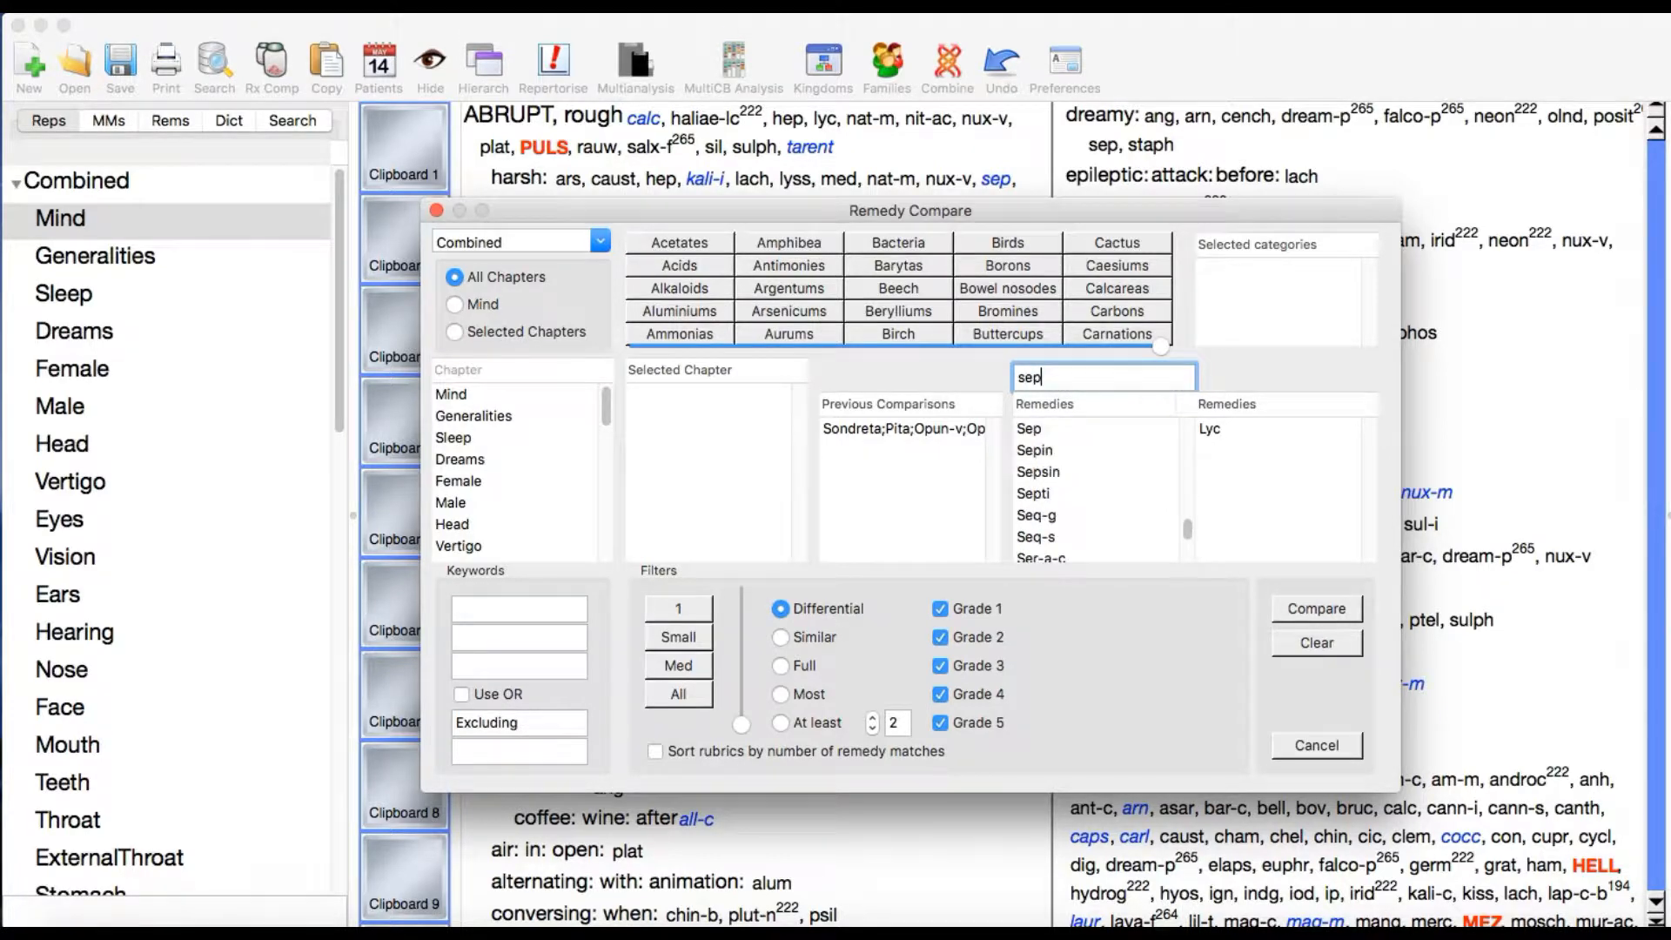
{"action": "double_click", "coordinate": [1028, 430]}
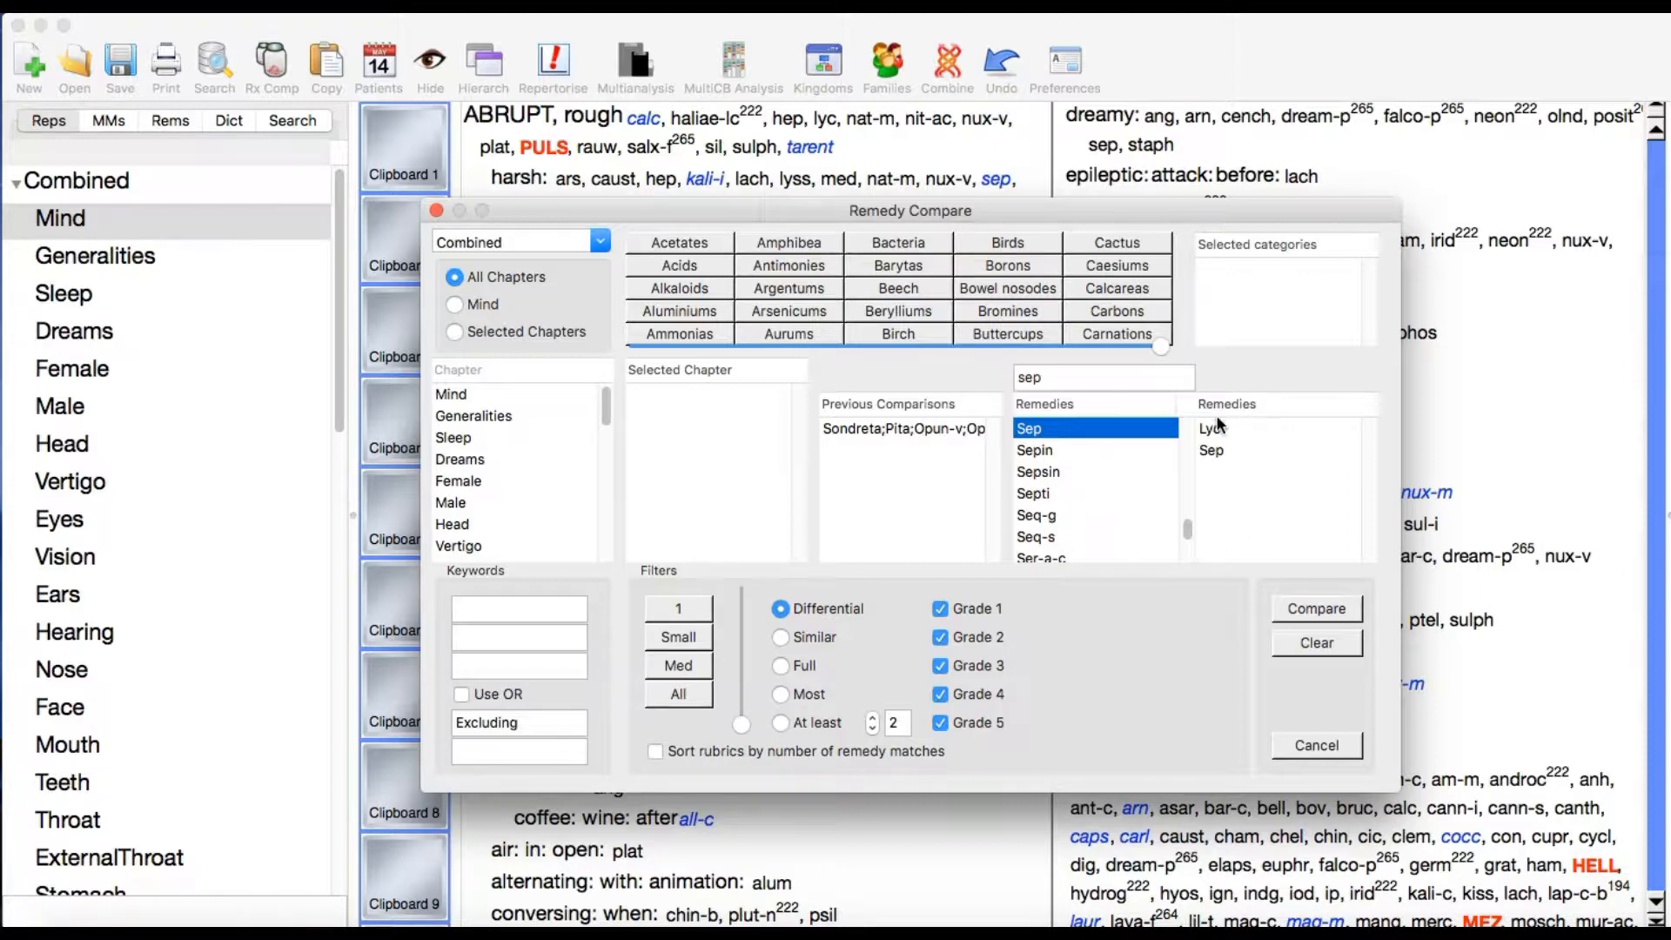
Step: Run the differential comparison of Lyc and Sep limited to the keyword "sad" and close the result window
{"action": "left_click", "coordinate": [494, 609]}
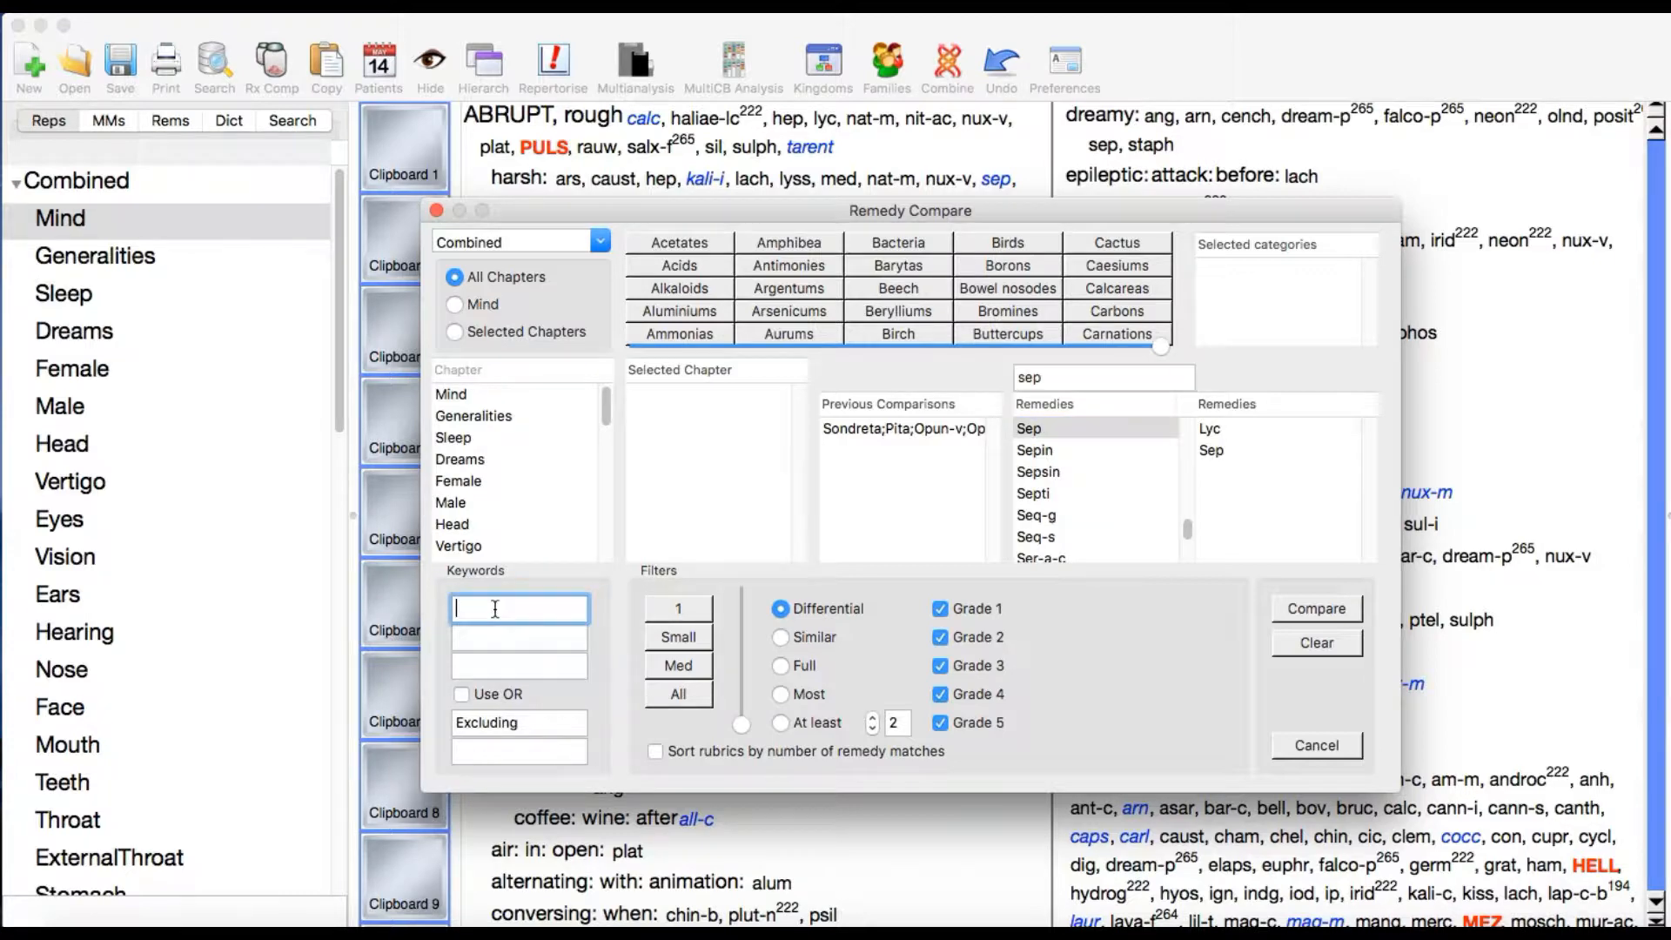
{"action": "type", "text": "sad"}
{"action": "left_click", "coordinate": [1351, 608]}
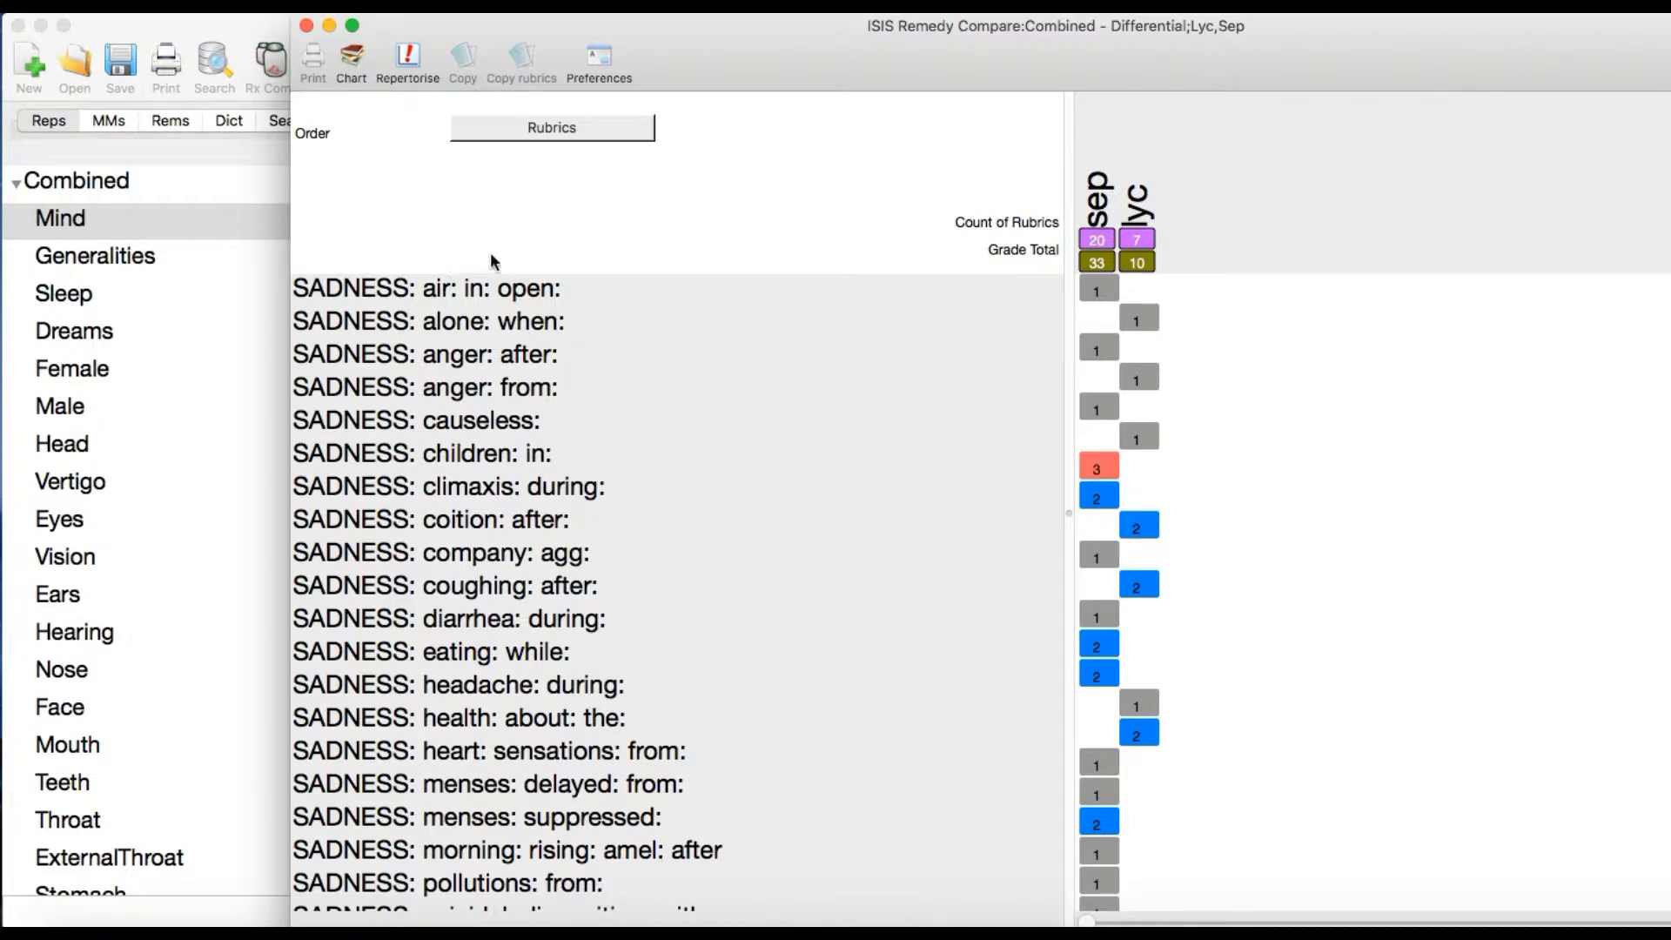
{"action": "left_click", "coordinate": [305, 27]}
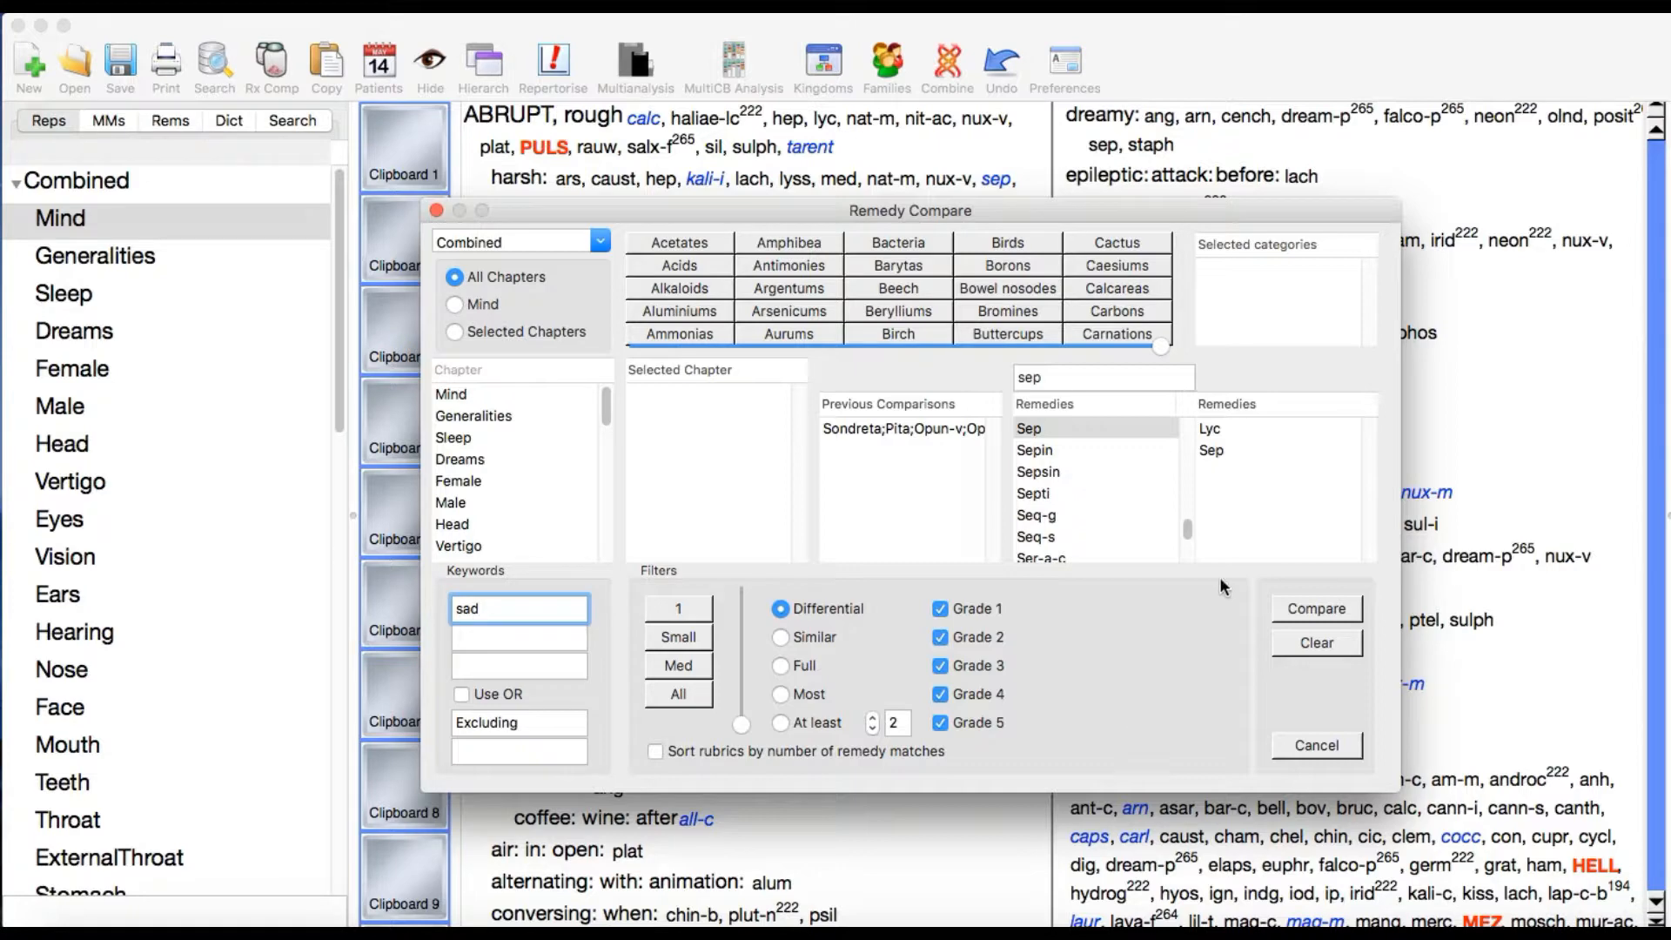
Step: Clear the comparison setup and add all remedies of the Cactus category
{"action": "left_click", "coordinate": [1287, 639]}
{"action": "left_click", "coordinate": [1121, 242]}
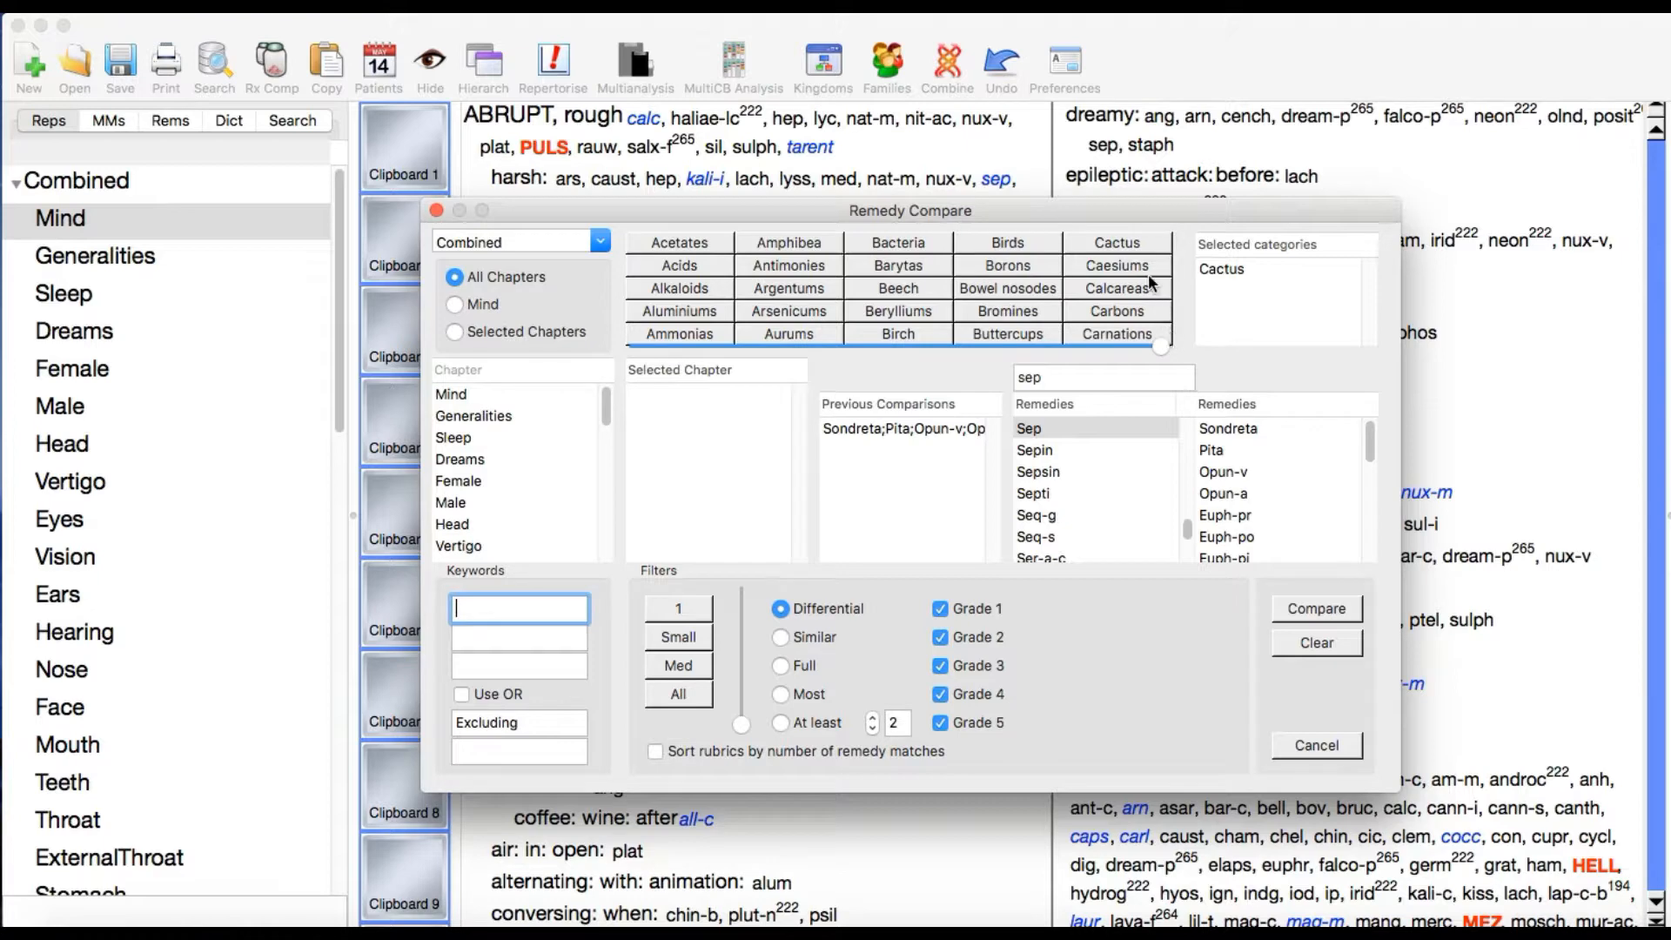
{"action": "mouse_move", "coordinate": [1371, 441]}
{"action": "left_mouse_down"}
{"action": "mouse_move", "coordinate": [1377, 546]}
{"action": "mouse_move", "coordinate": [1368, 439]}
{"action": "left_mouse_up"}
Step: Compare the Cactus remedies for rubrics containing at least 2 of them and close the result window
{"action": "left_click", "coordinate": [787, 666]}
{"action": "left_click", "coordinate": [781, 721]}
{"action": "left_click", "coordinate": [1288, 613]}
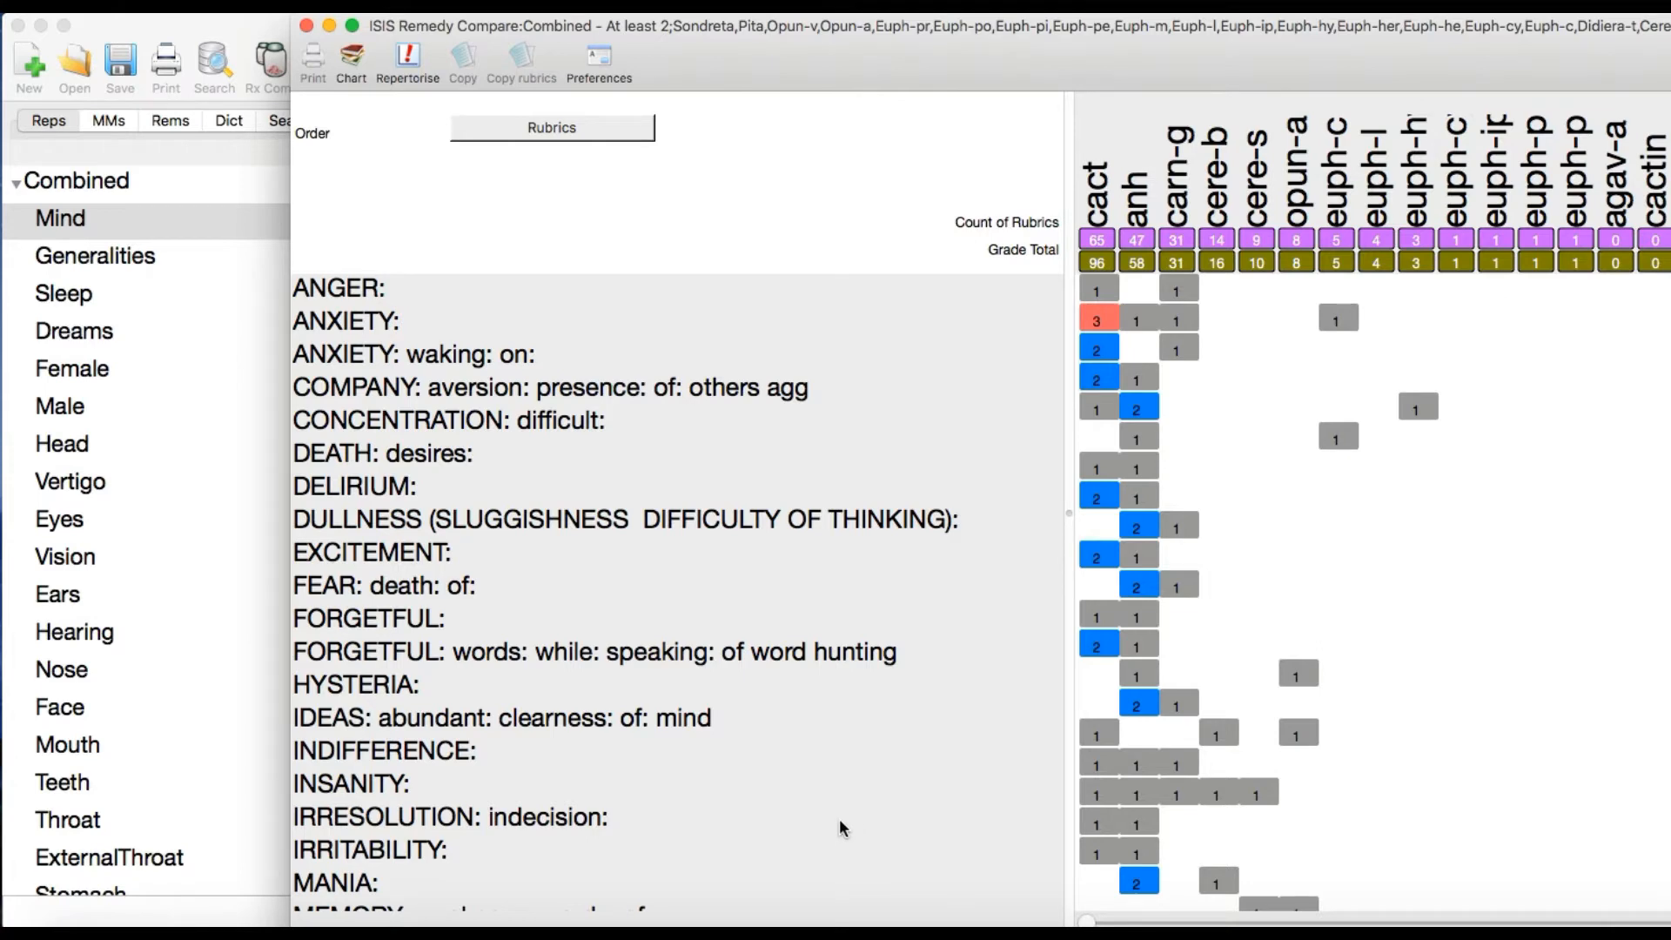
{"action": "left_click", "coordinate": [306, 26]}
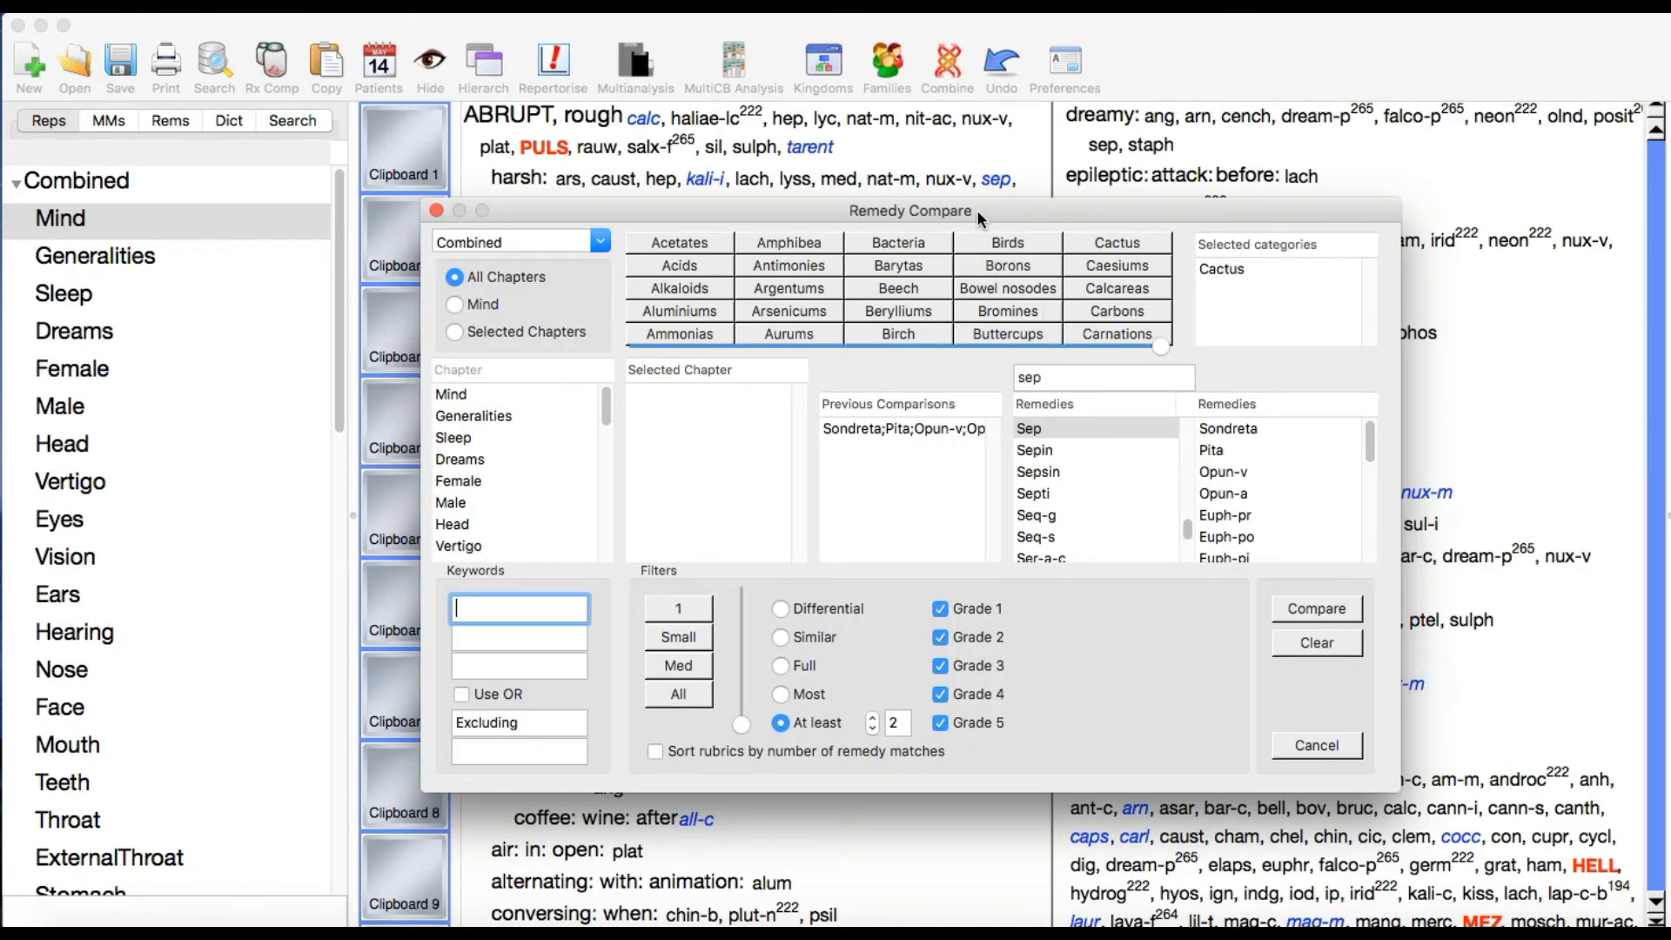